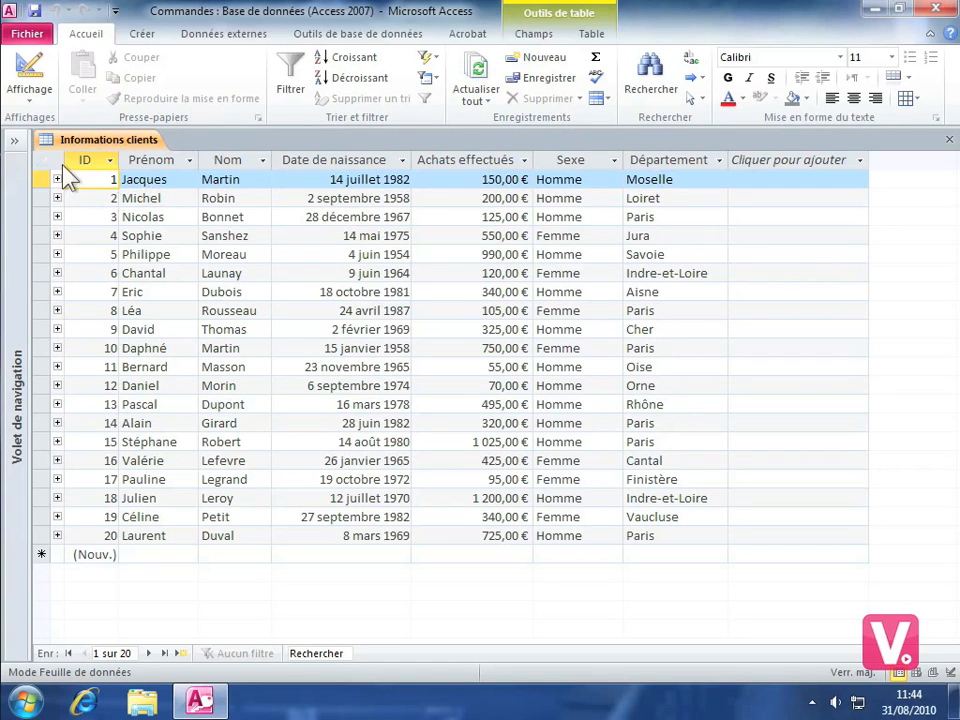
# Switch the Informations clients table to PivotTable view and add the Nom field to the detail area.
pyautogui.click(28, 102)
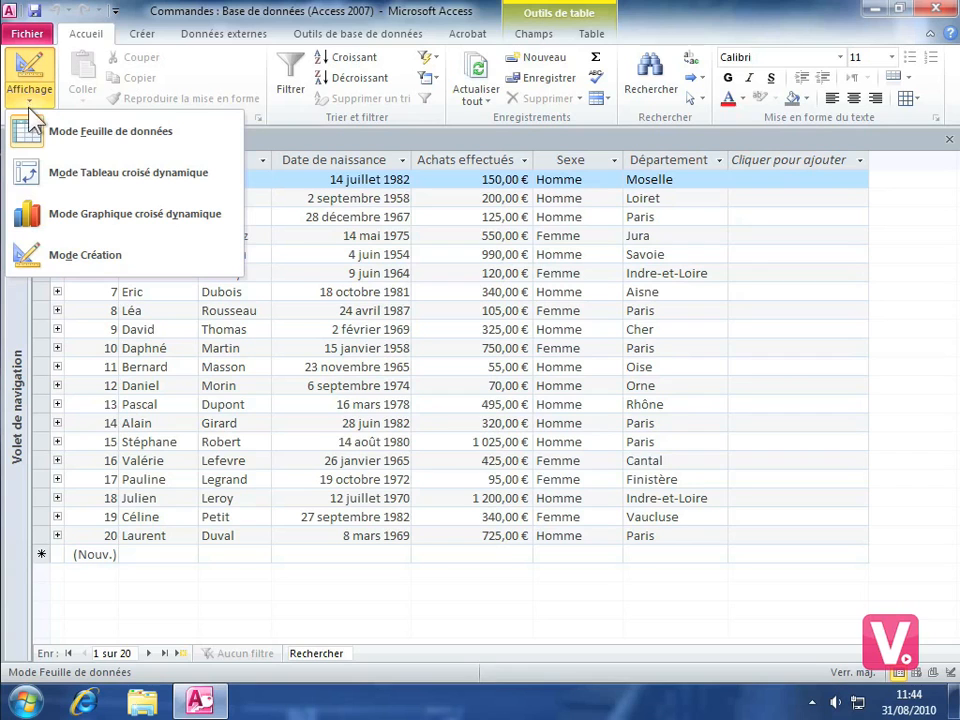
pyautogui.click(104, 170)
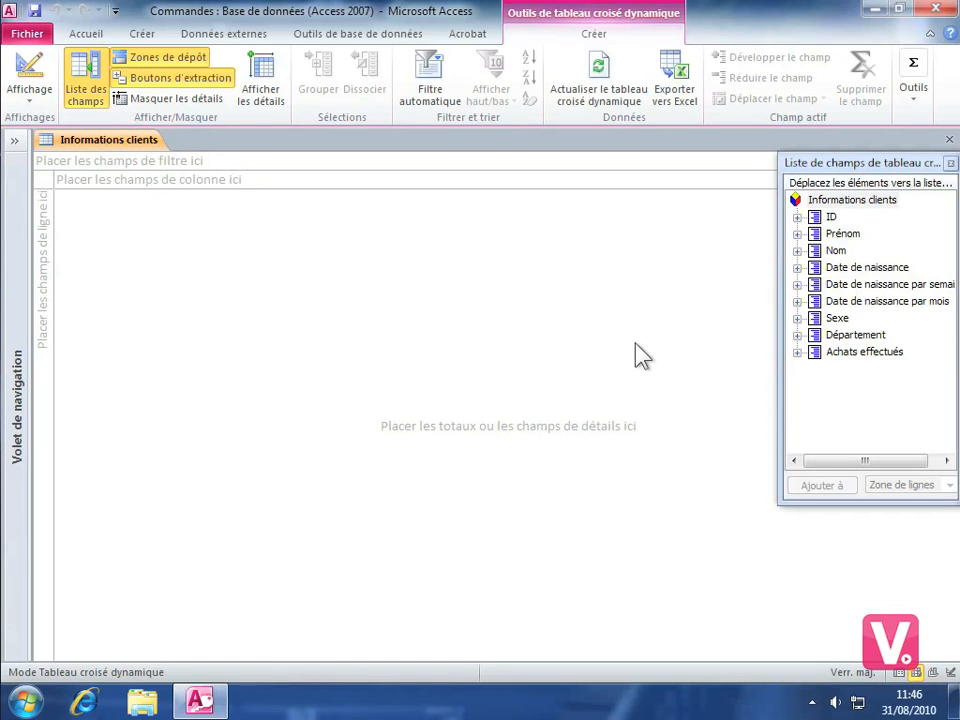
pyautogui.click(798, 251)
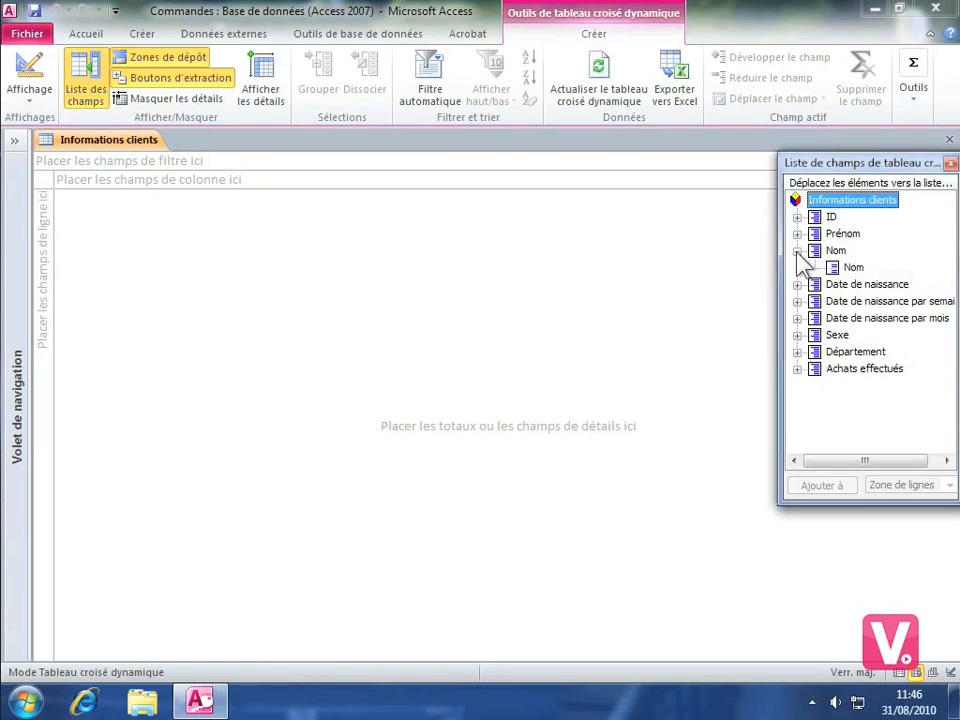
pyautogui.click(853, 268)
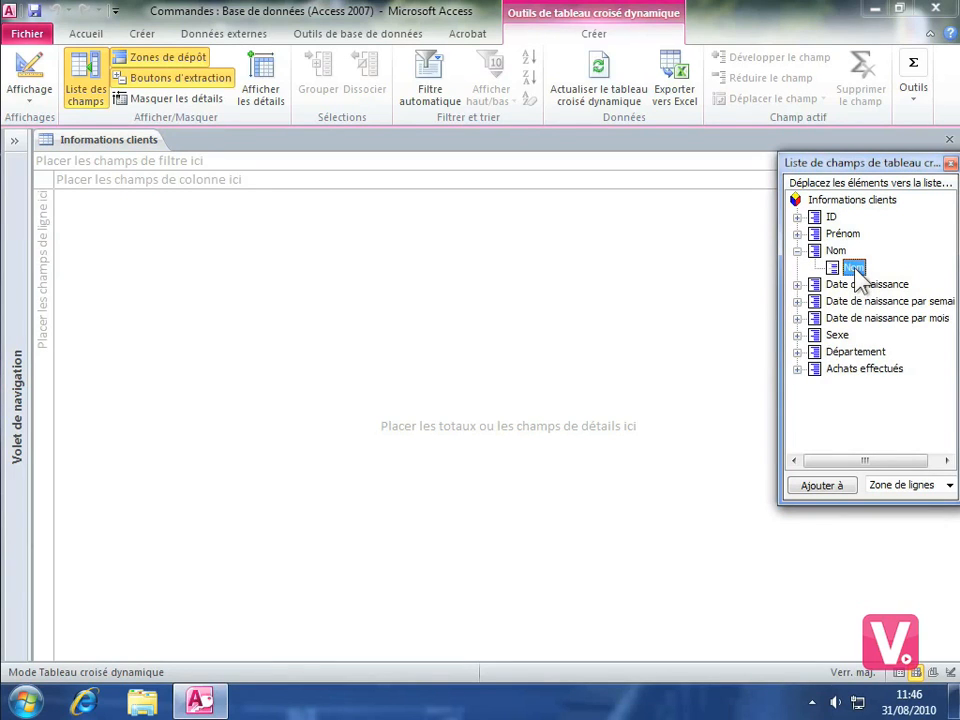
pyautogui.moveTo(856, 270); pyautogui.dragTo(516, 357)
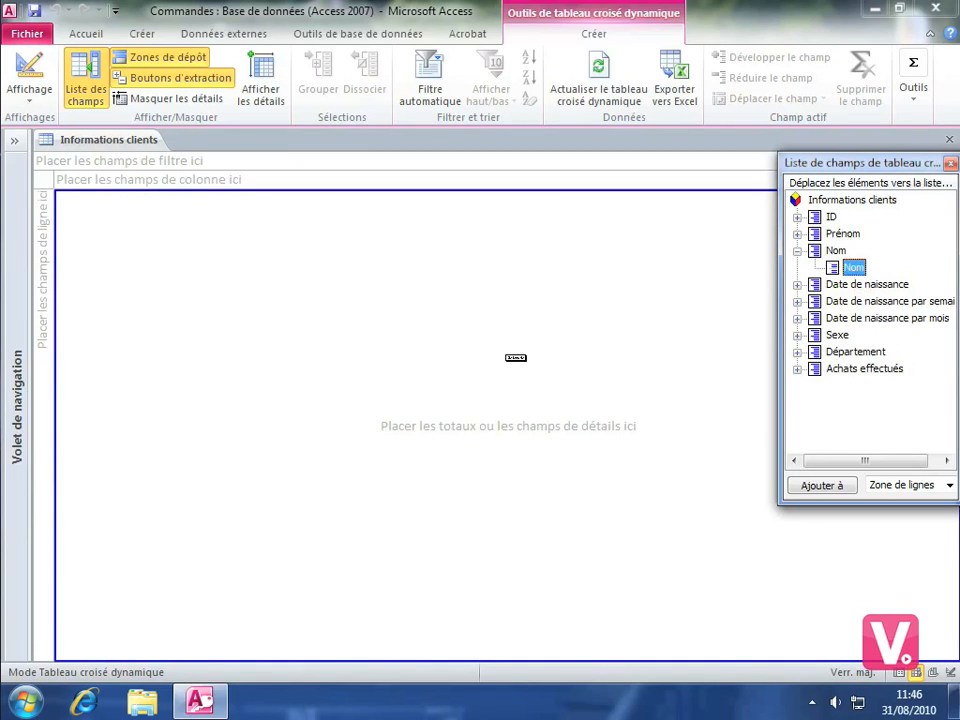
pyautogui.moveTo(516, 357); pyautogui.dragTo(516, 357)
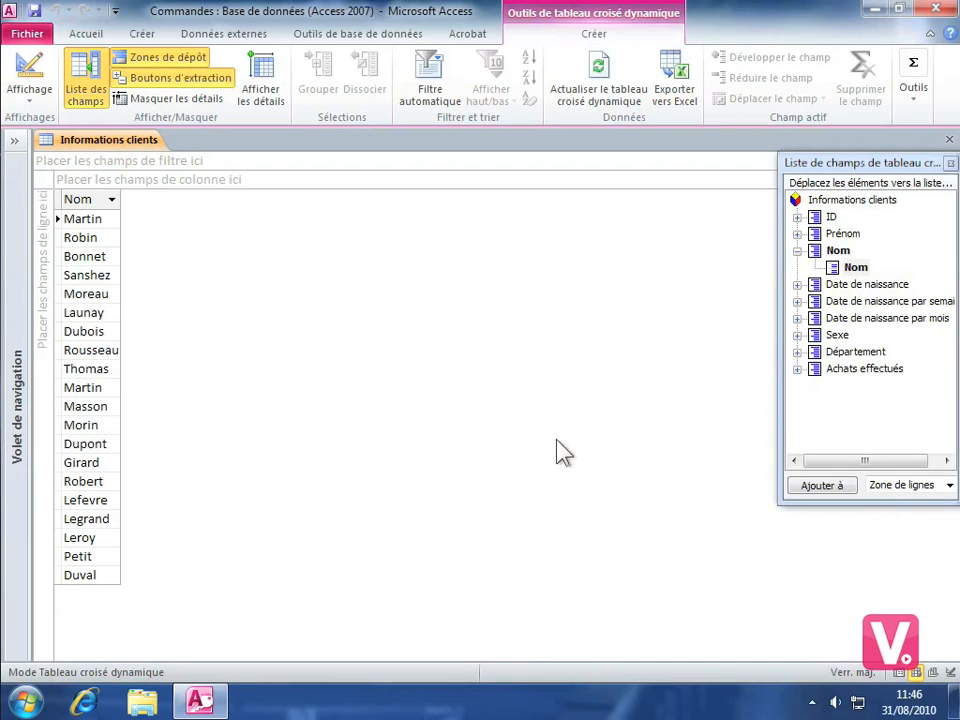
# Add the Achats effectués field to the pivot table's detail area beside Nom.
pyautogui.click(797, 370)
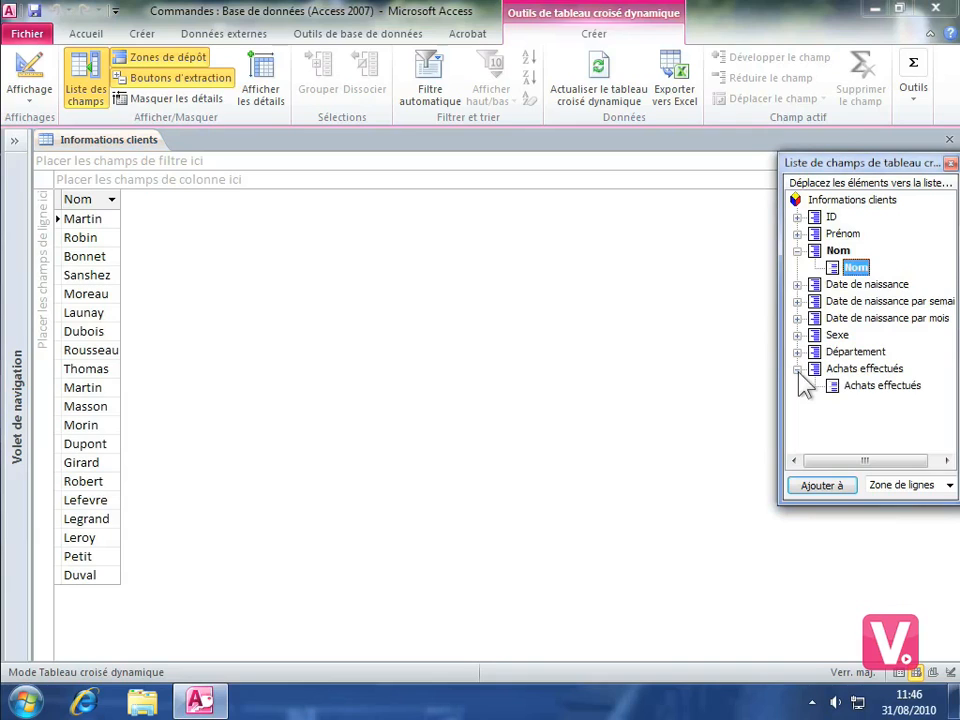
pyautogui.click(866, 390)
pyautogui.moveTo(887, 397); pyautogui.dragTo(560, 401)
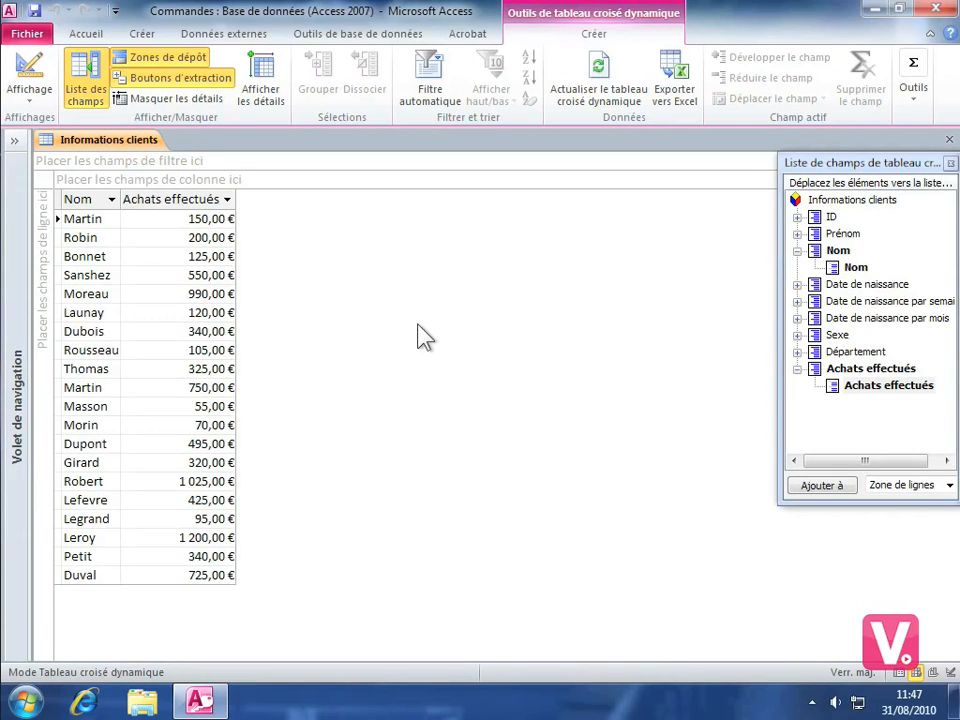
# Add the Département field to the pivot table as a row field.
pyautogui.click(798, 352)
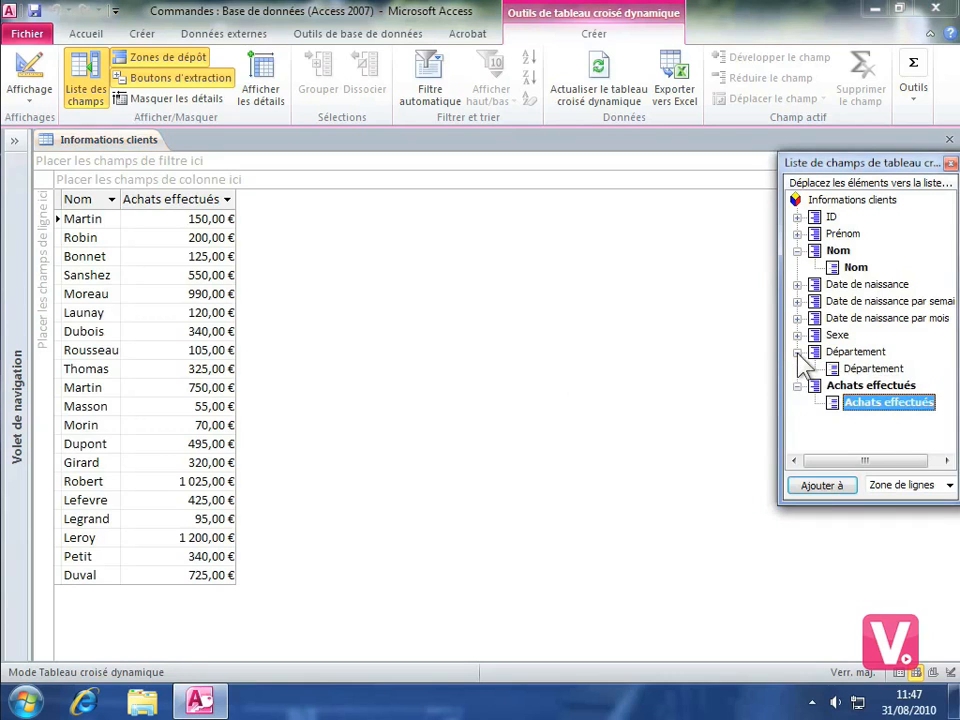
pyautogui.click(852, 371)
pyautogui.moveTo(878, 372); pyautogui.dragTo(33, 396)
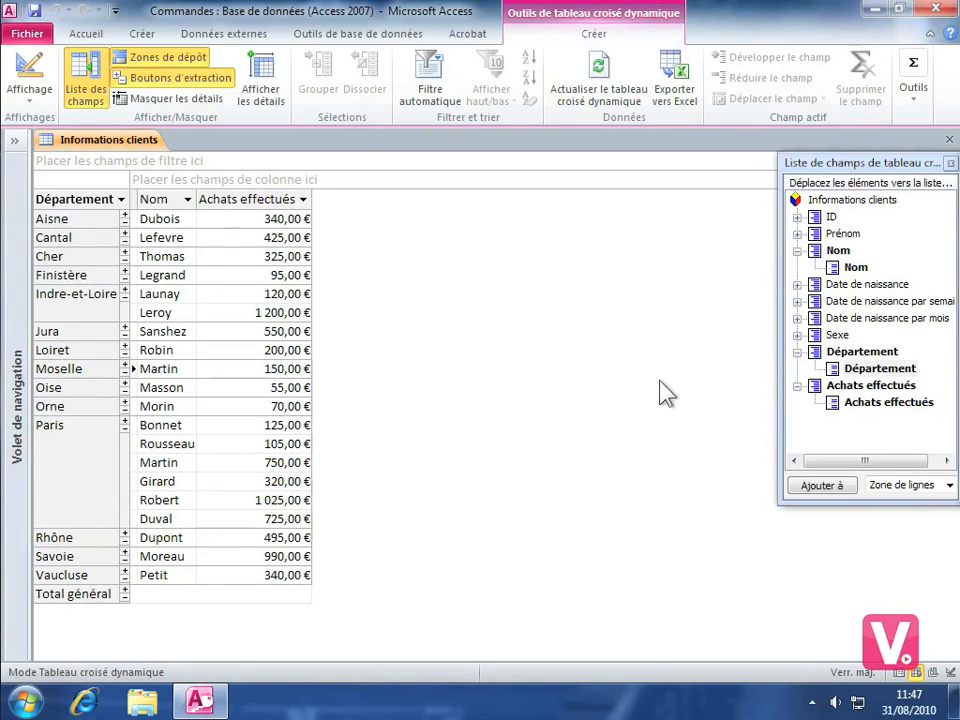
# Add the Sexe field to the pivot table as a filter field.
pyautogui.click(797, 335)
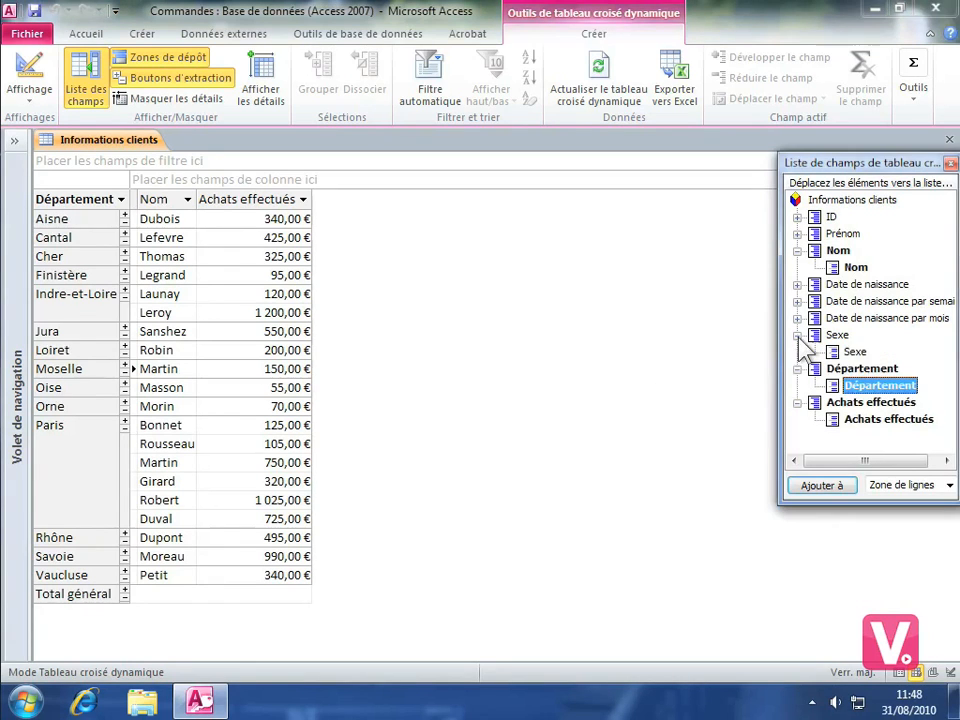
pyautogui.click(855, 352)
pyautogui.moveTo(858, 356); pyautogui.dragTo(170, 161)
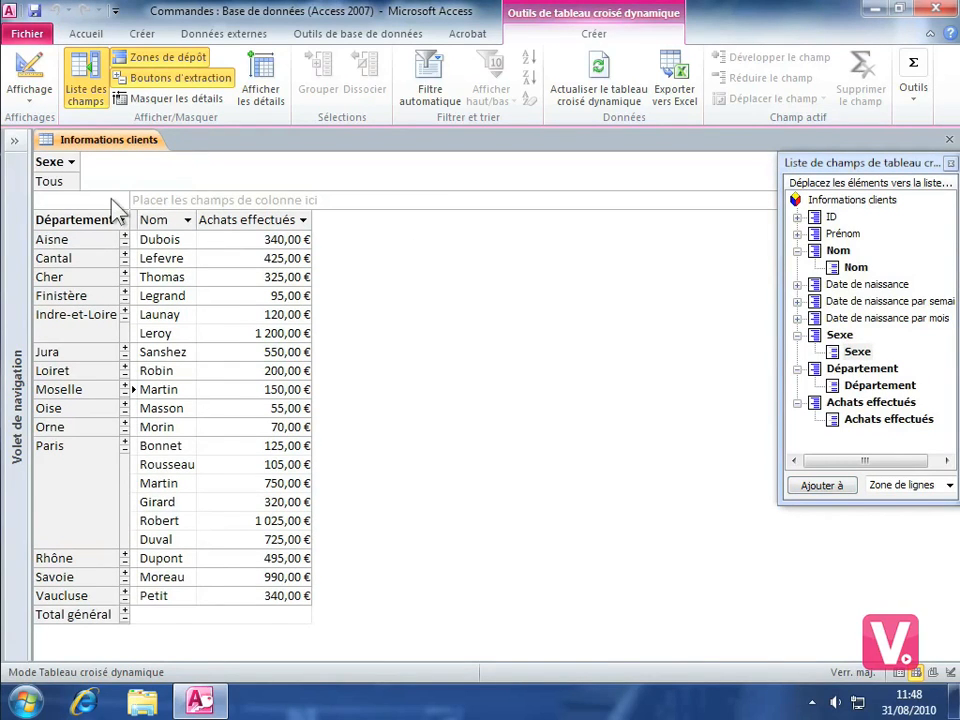
# Filter the pivot table by Sexe, keeping only Femme.
pyautogui.click(71, 163)
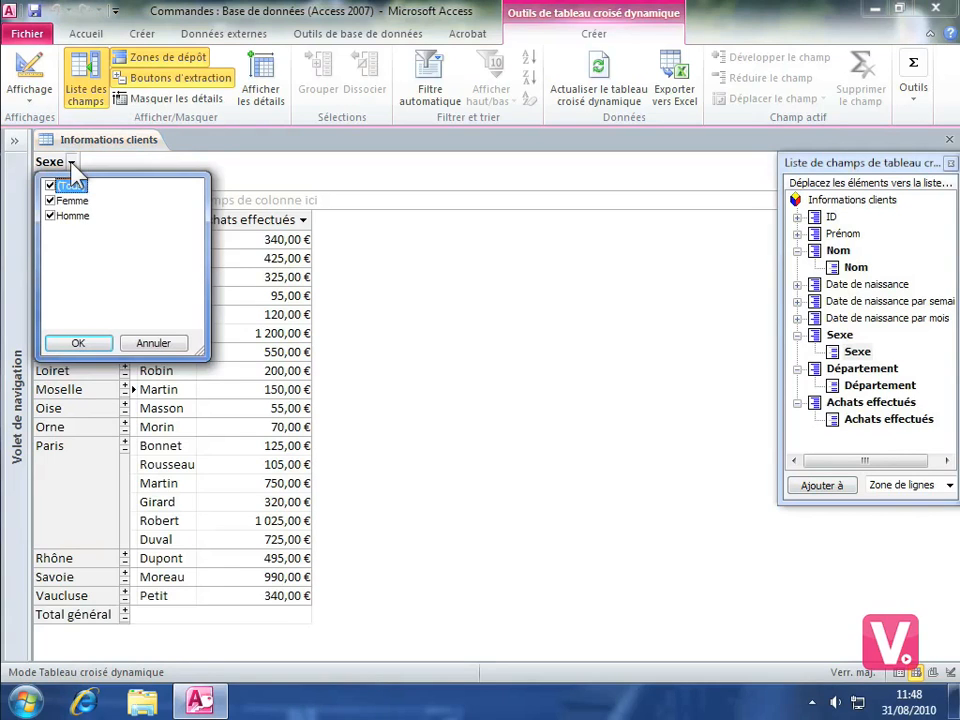
pyautogui.click(49, 216)
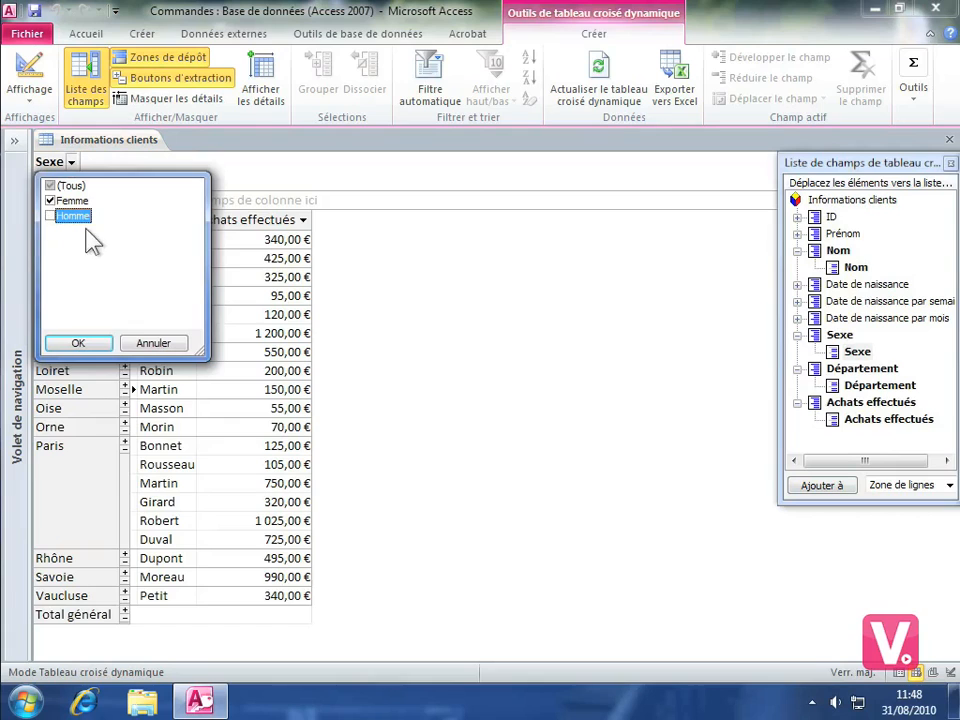
pyautogui.click(84, 342)
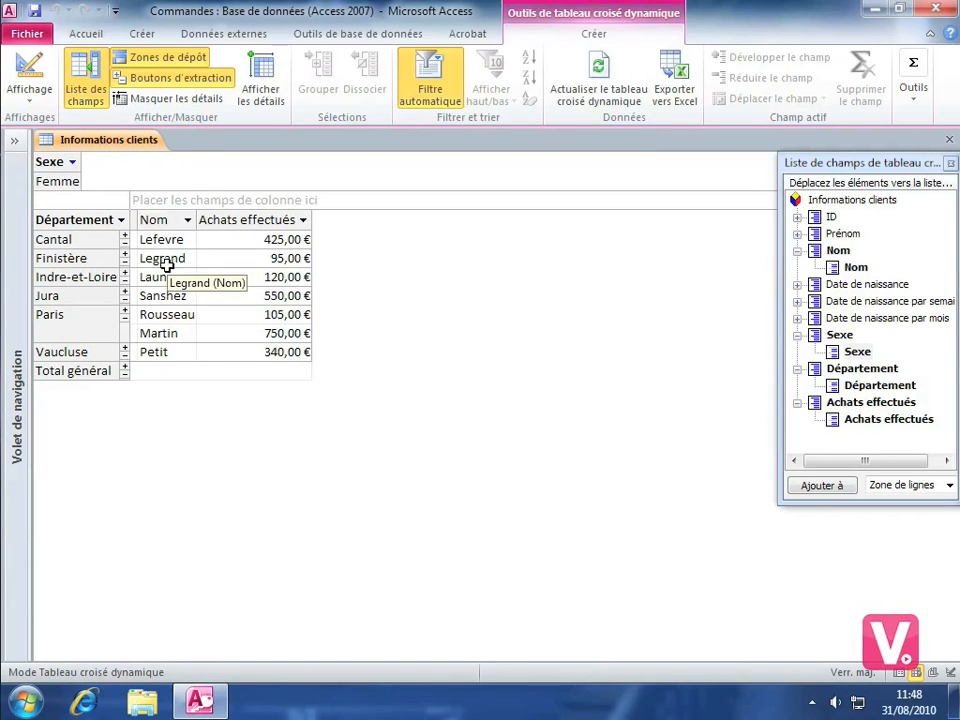
# Include Homme again in the Sexe filter so that all clients are selected.
pyautogui.click(72, 163)
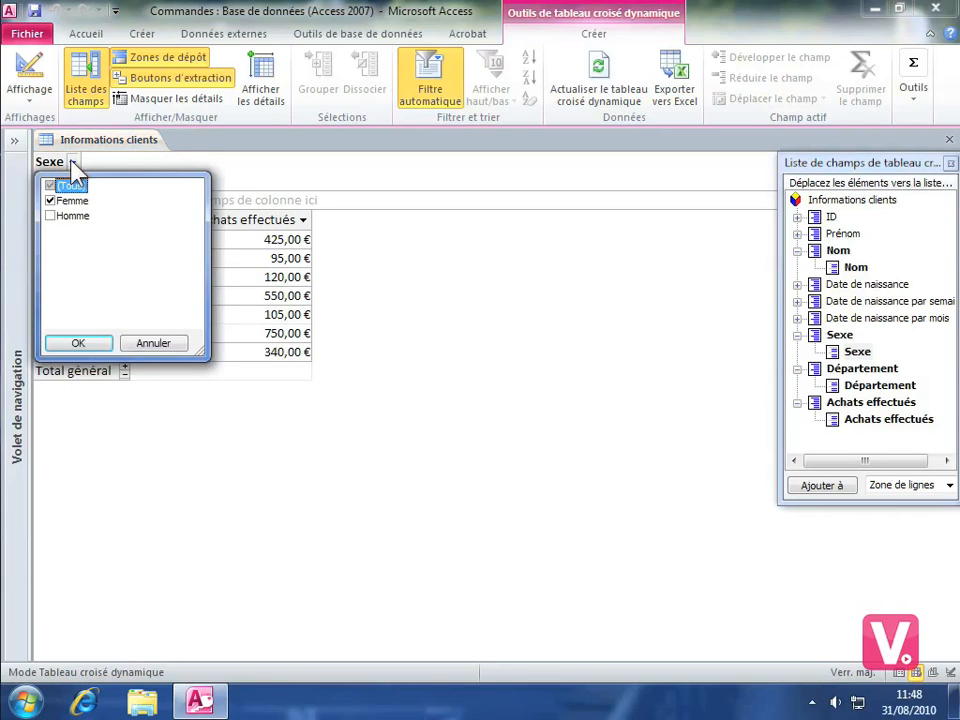
pyautogui.click(51, 216)
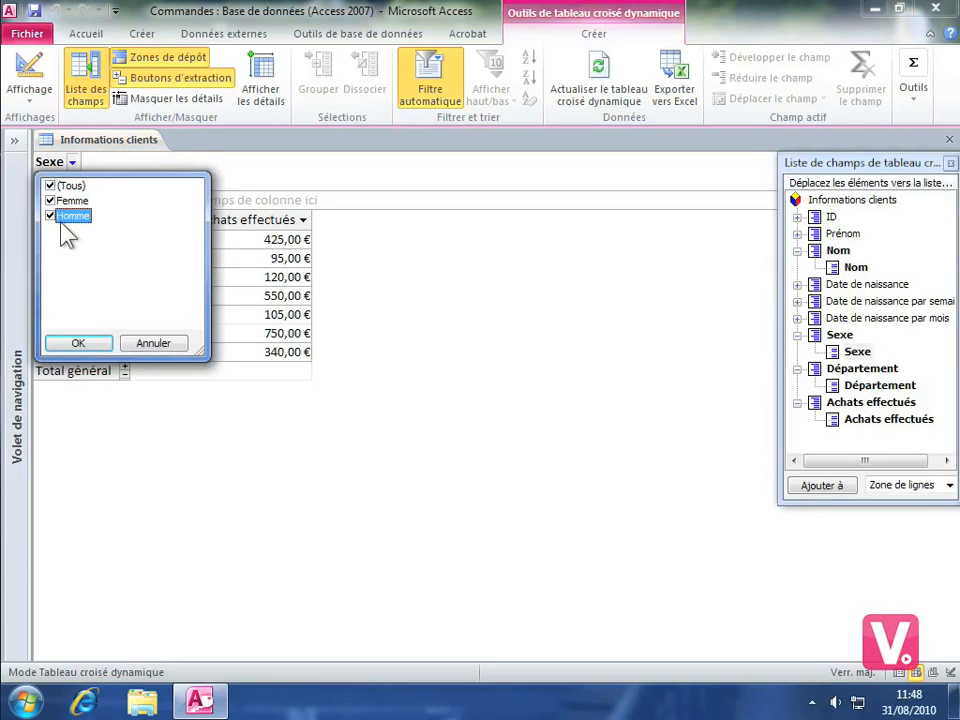
pyautogui.click(66, 346)
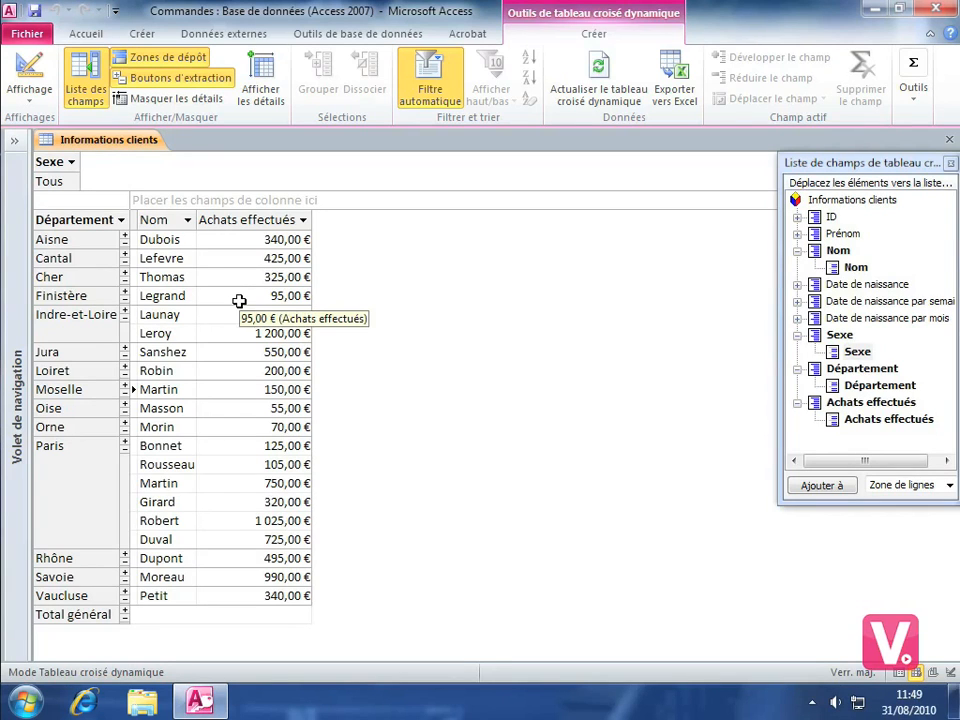
# Add an automatic Somme calculation to the Achats effectués field.
pyautogui.click(272, 227)
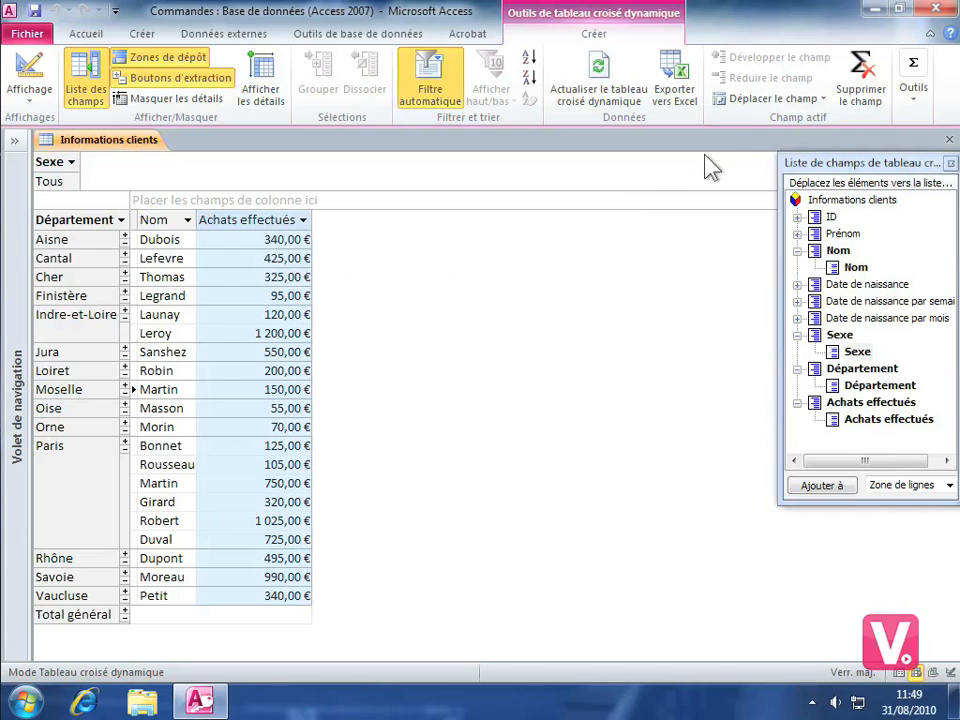
pyautogui.click(918, 92)
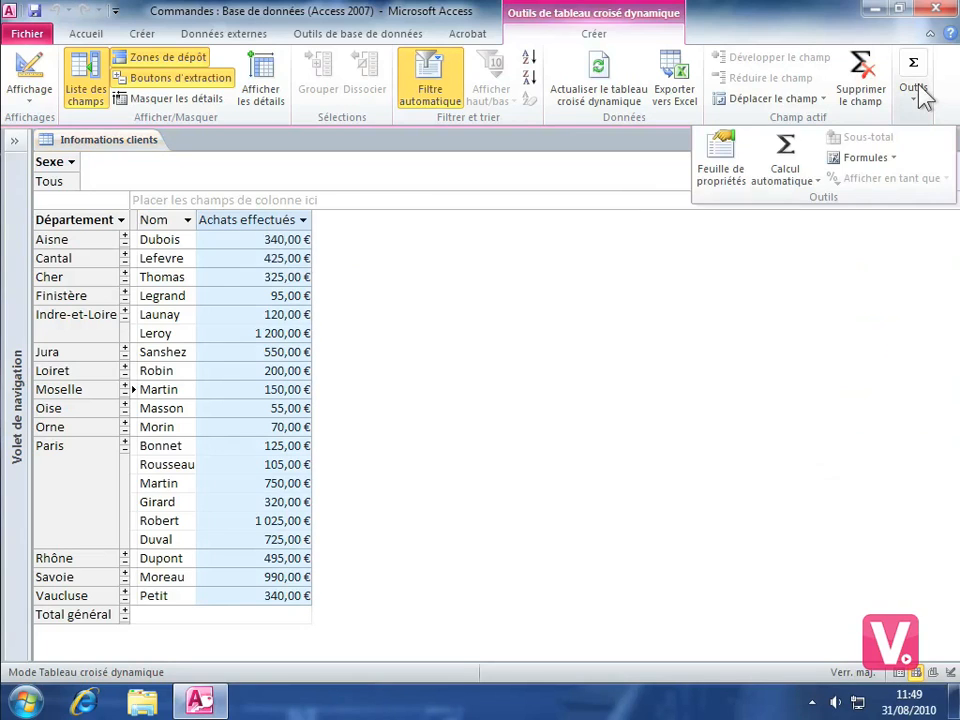
pyautogui.click(800, 178)
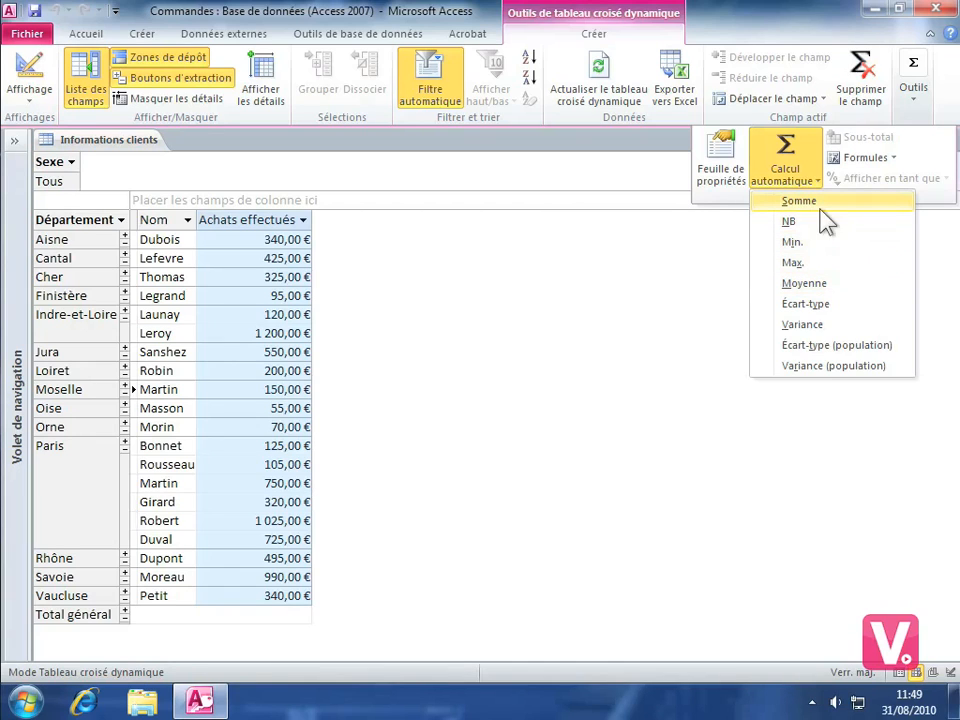
pyautogui.click(793, 201)
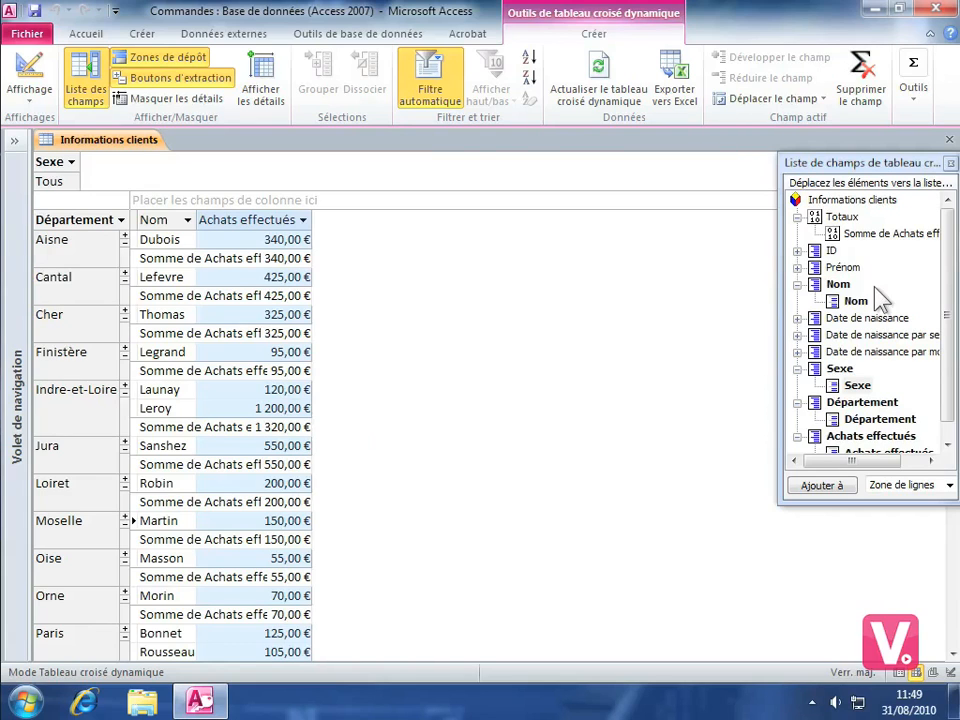
# Move the field list clear of the table's scroll bar and examine the purchase sums per department, including Paris.
pyautogui.moveTo(944, 246); pyautogui.dragTo(940, 278)
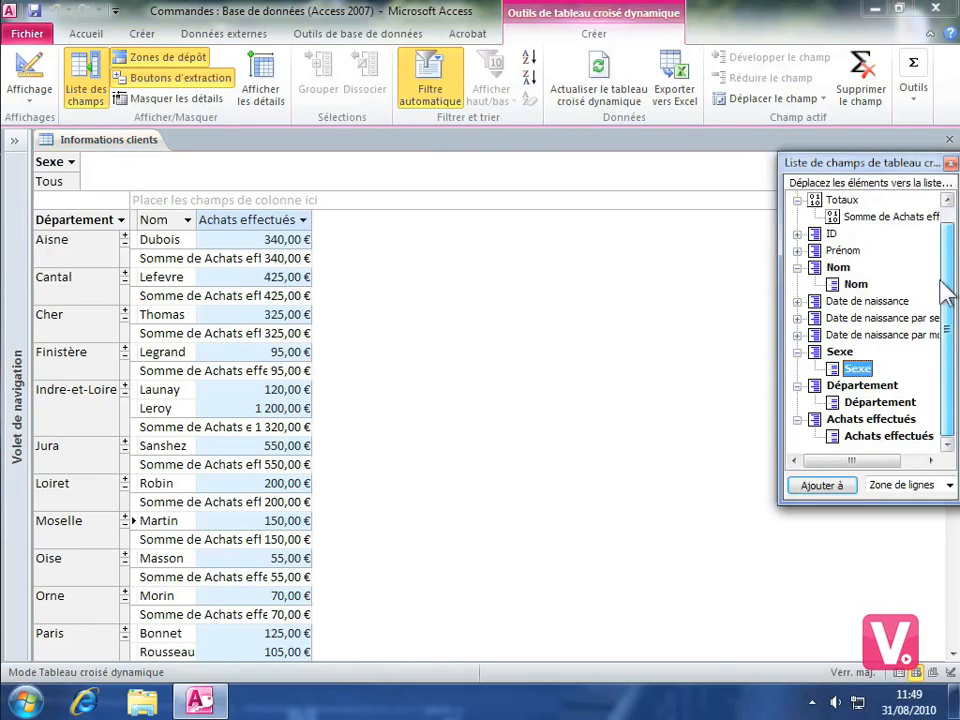
pyautogui.click(930, 565)
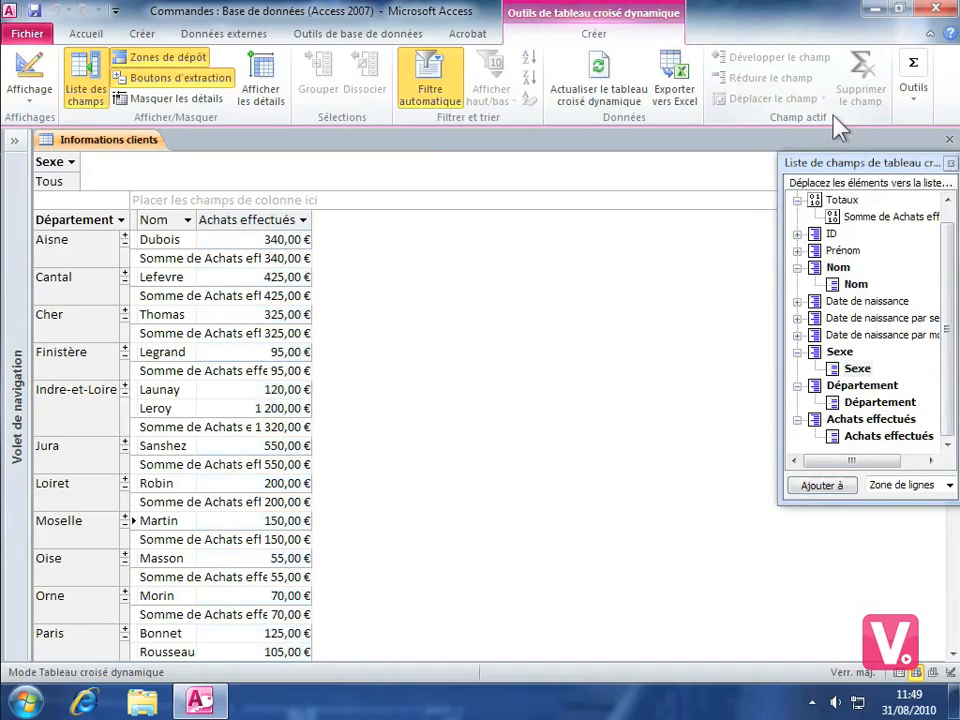
pyautogui.moveTo(857, 168); pyautogui.dragTo(817, 176)
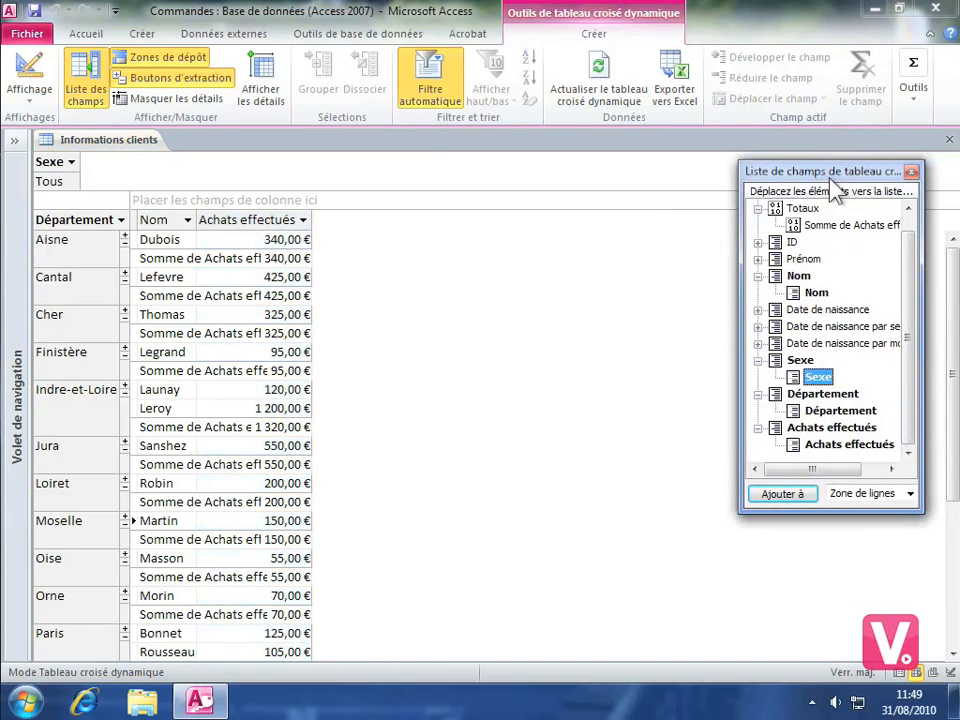
pyautogui.moveTo(953, 278); pyautogui.dragTo(936, 358)
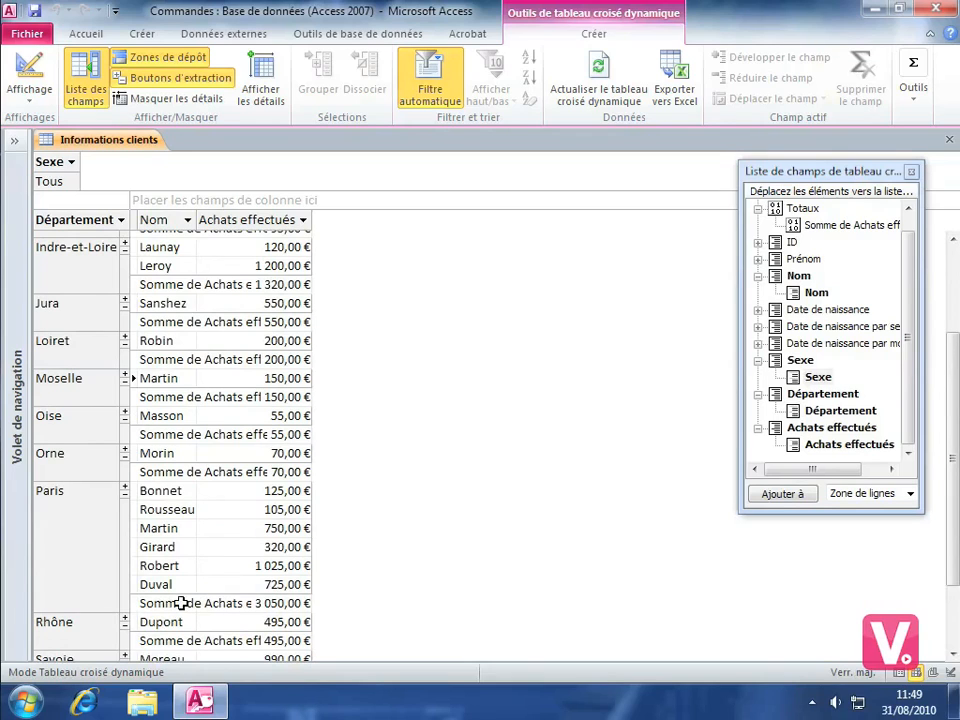
pyautogui.moveTo(265, 603)
pyautogui.click(912, 95)
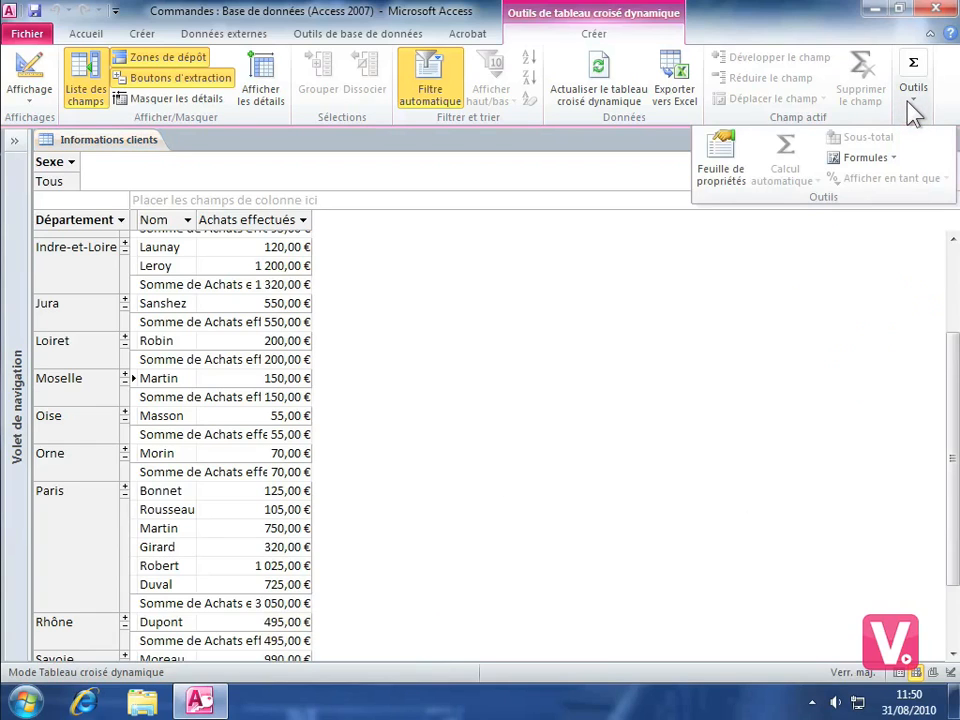
pyautogui.click(912, 112)
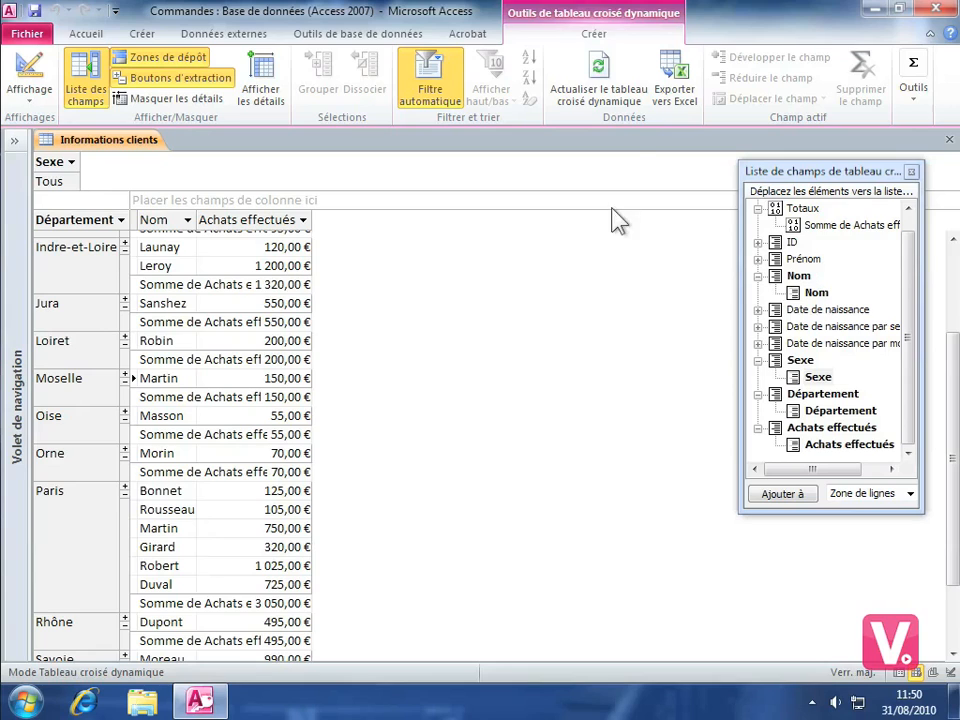
# Refresh the pivot table data and remove the Achats effectués field from the detail area.
pyautogui.click(600, 82)
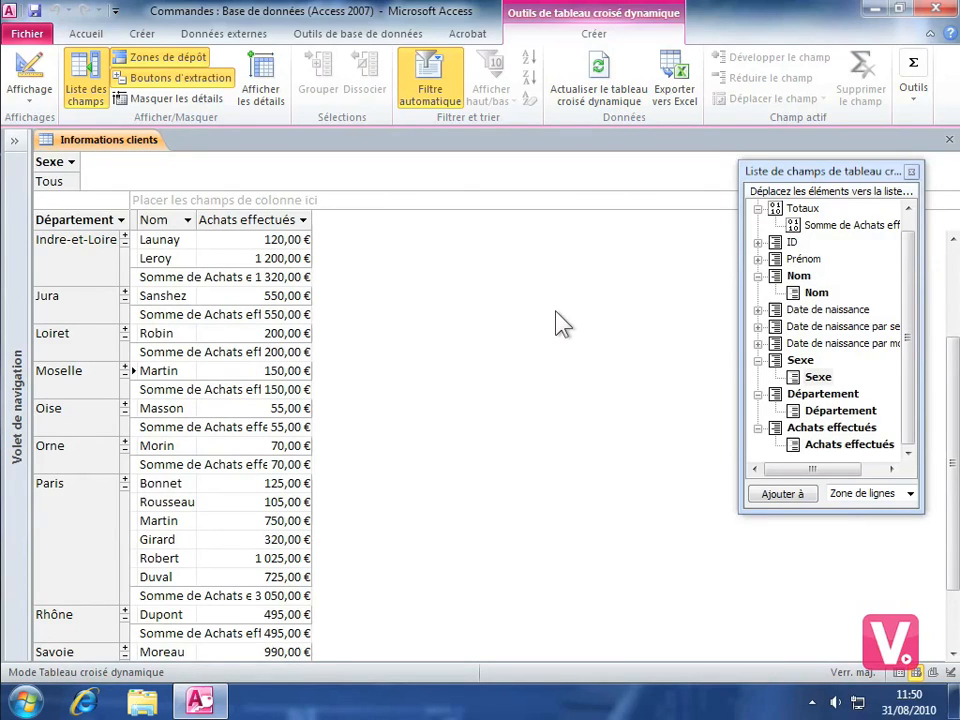
pyautogui.click(250, 220)
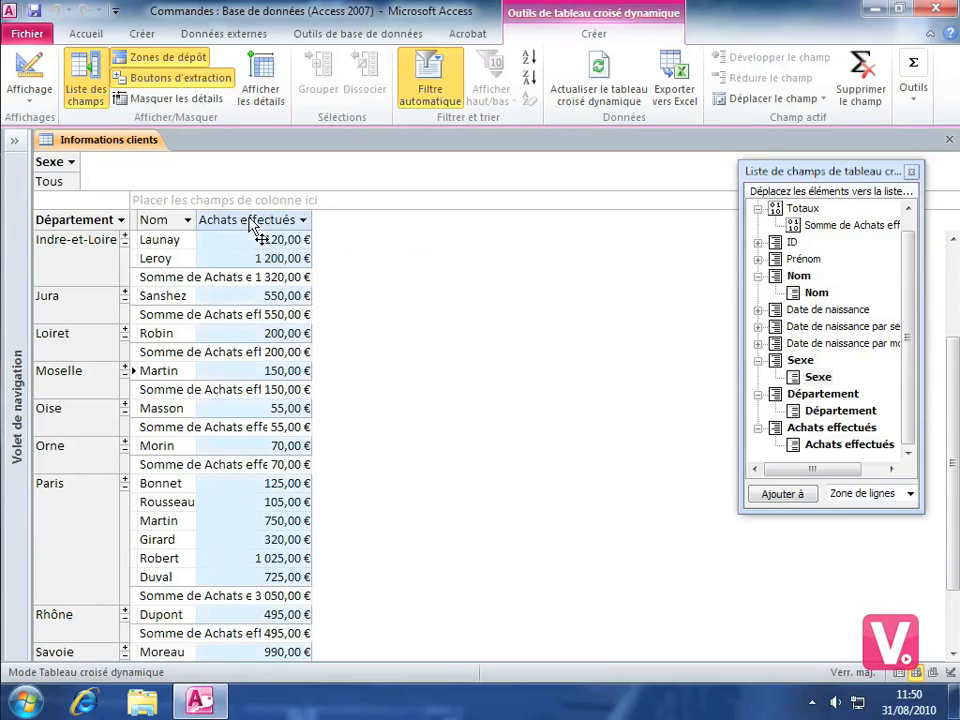
pyautogui.click(873, 100)
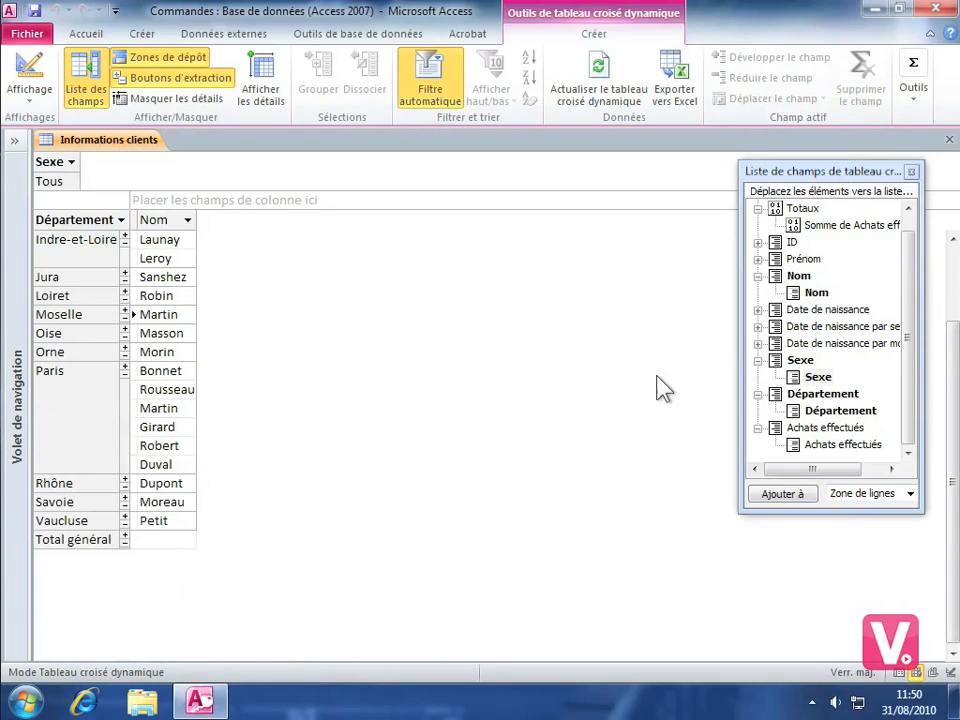